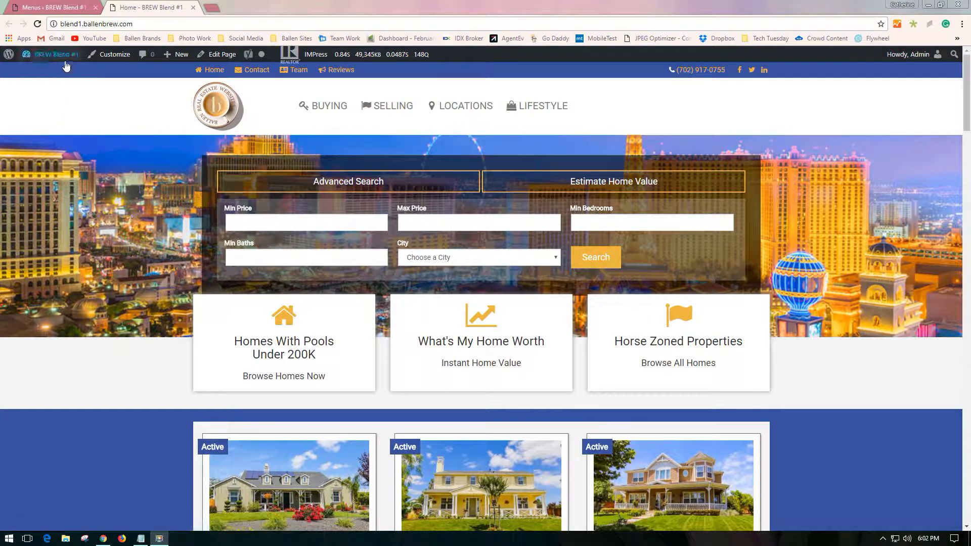
# - Open the list of all pages in the site's admin dashboard
pyautogui.moveTo(66, 66)
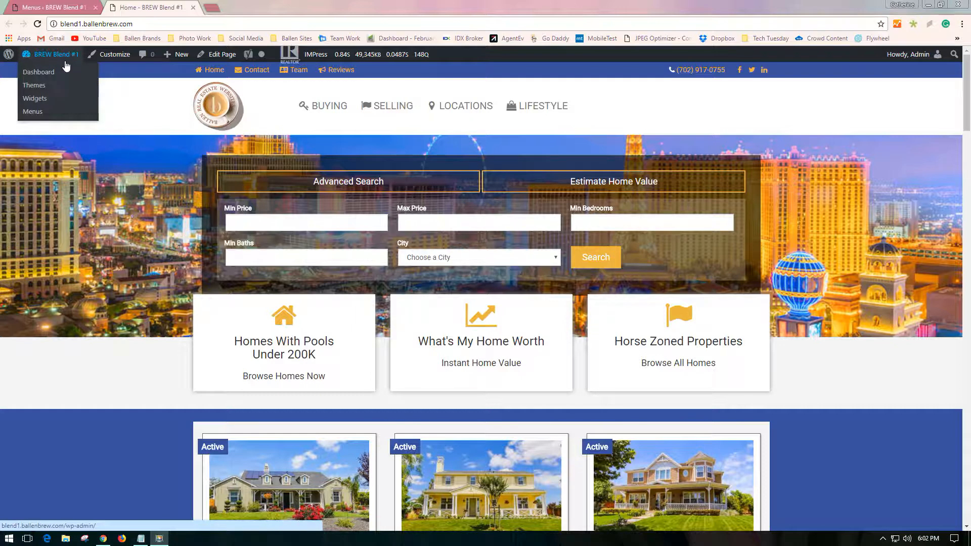
pyautogui.click(38, 73)
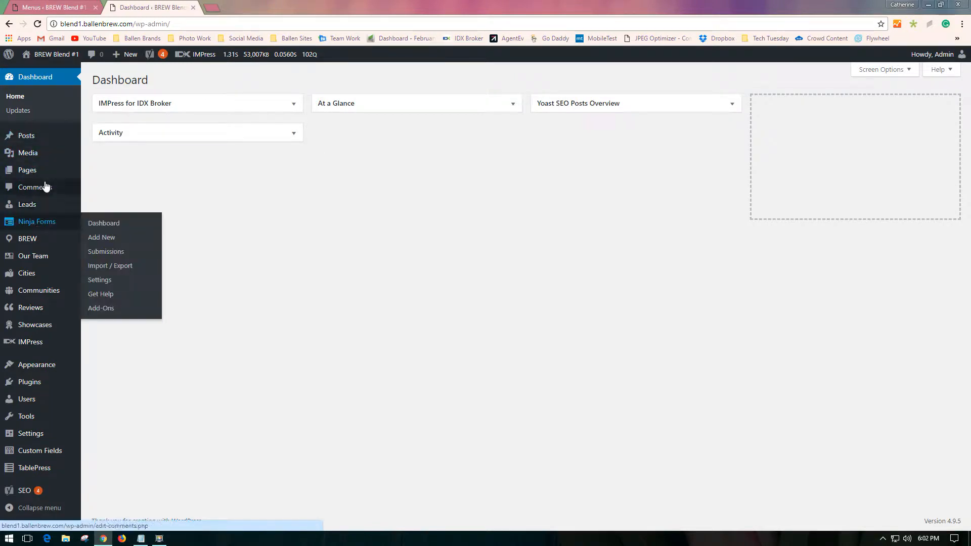
pyautogui.moveTo(33, 175)
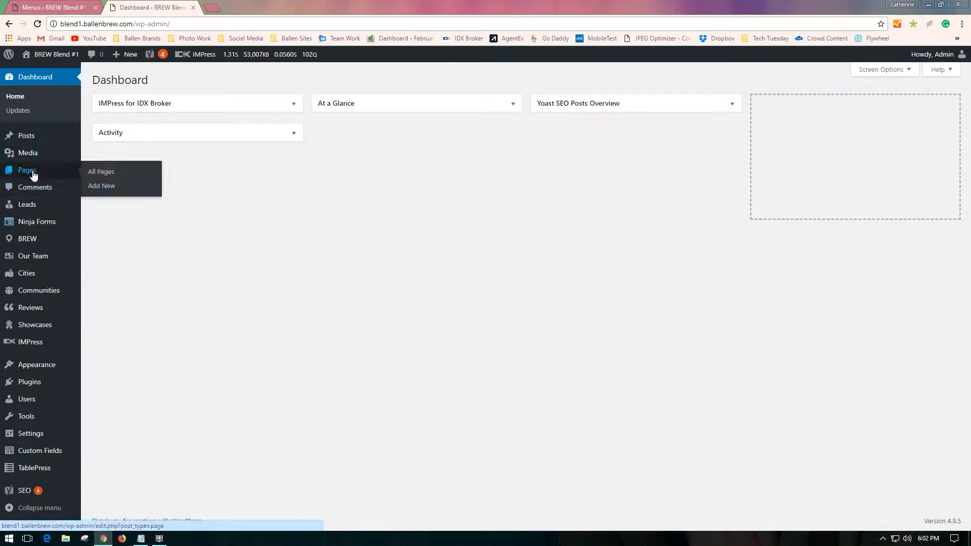
pyautogui.click(103, 173)
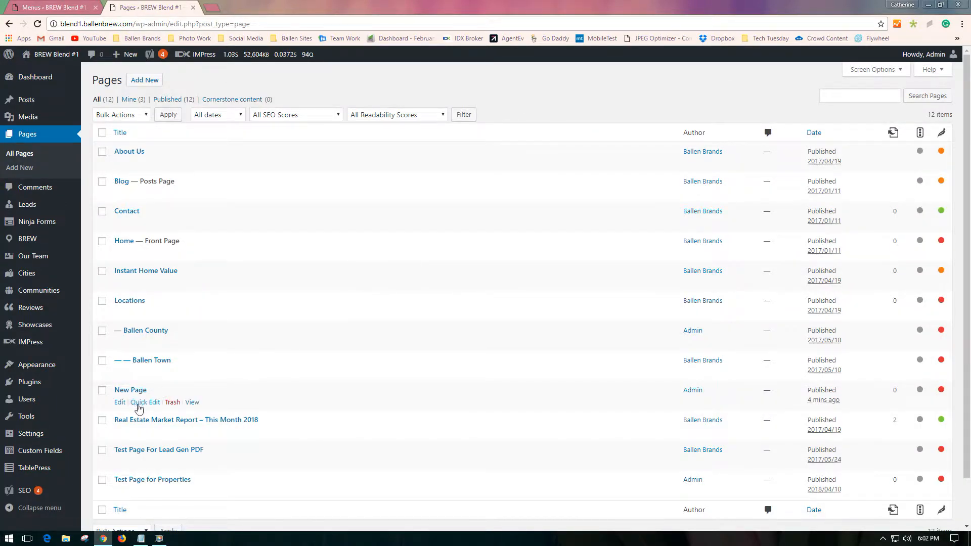
# - View the live version of New Page in a separate browser tab
pyautogui.rightClick(193, 408)
pyautogui.click(217, 409)
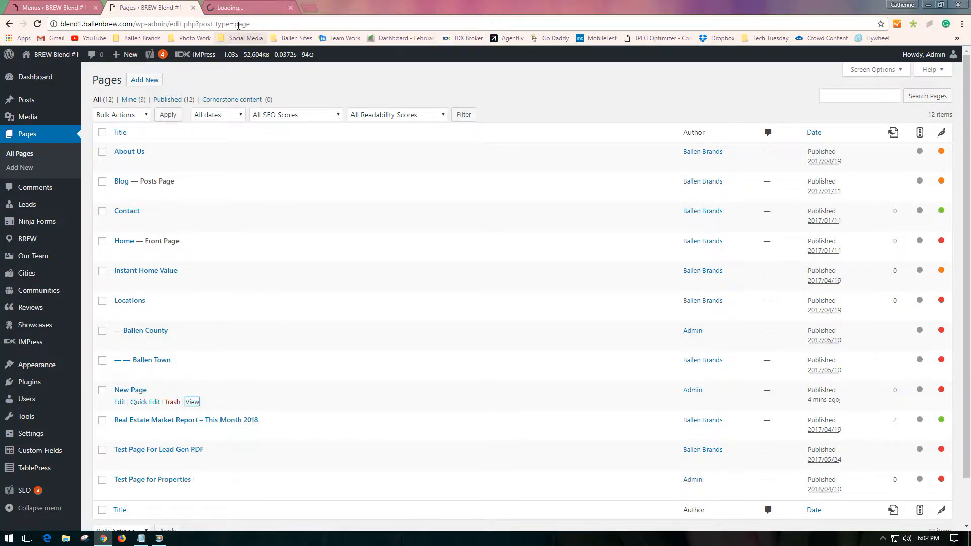
pyautogui.click(261, 9)
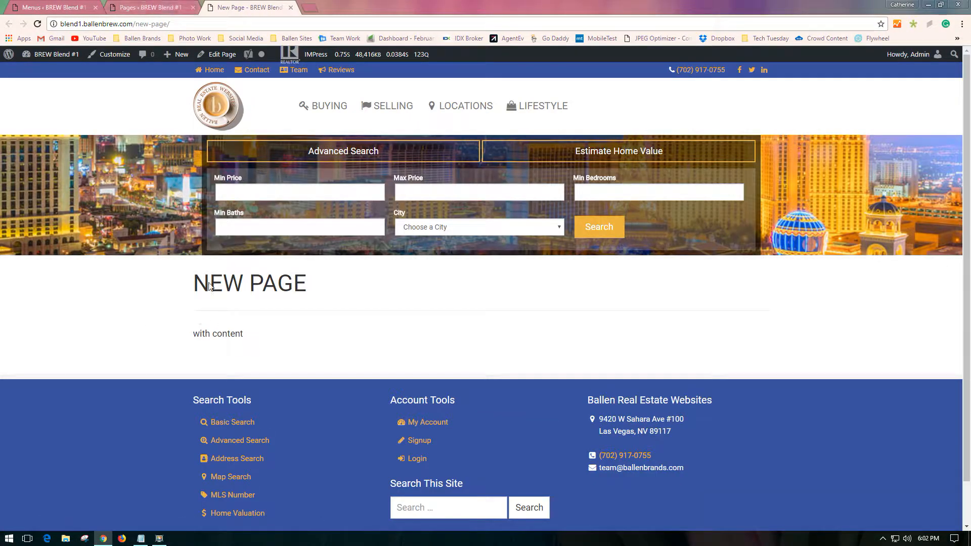
# - In the admin area's menu editor, choose Top Bar Menu and add the page New Page to it
pyautogui.click(141, 9)
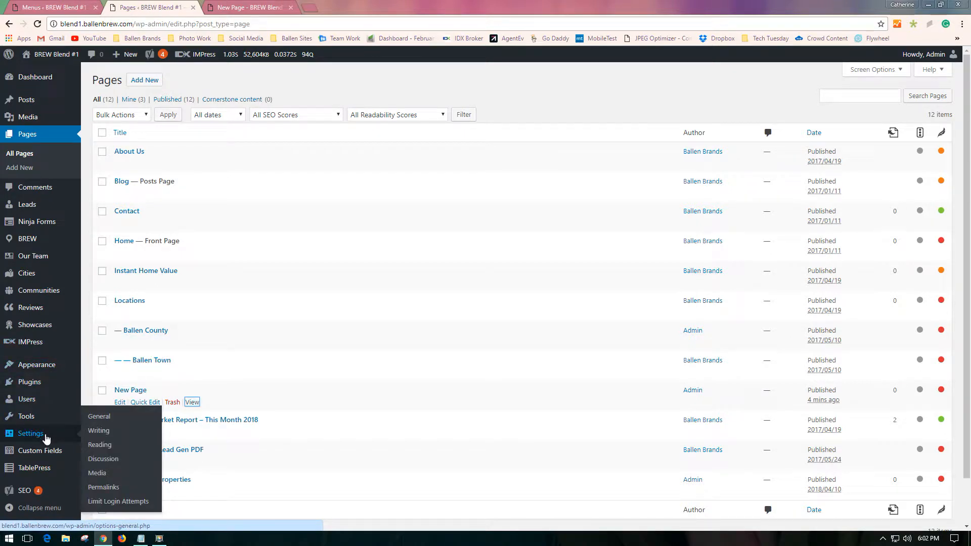
pyautogui.moveTo(54, 371)
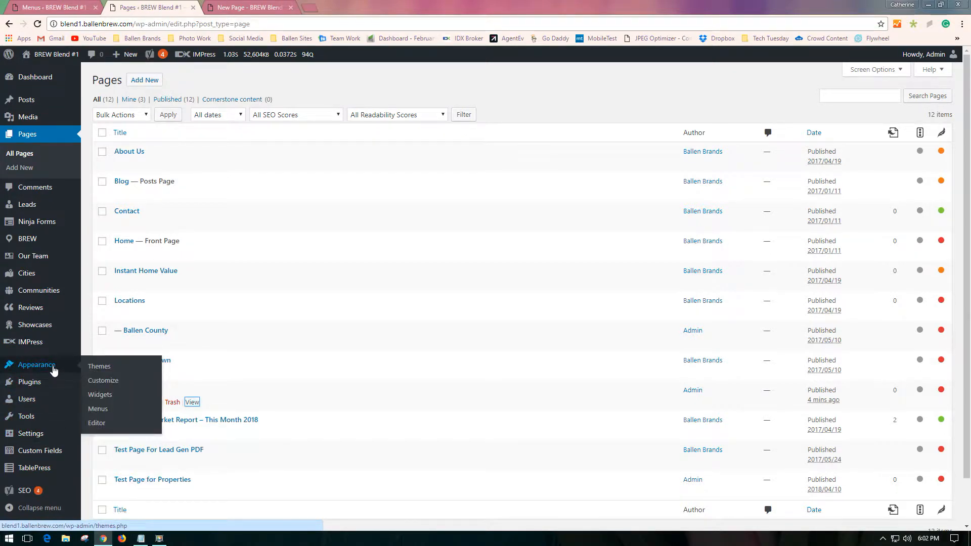
pyautogui.click(99, 410)
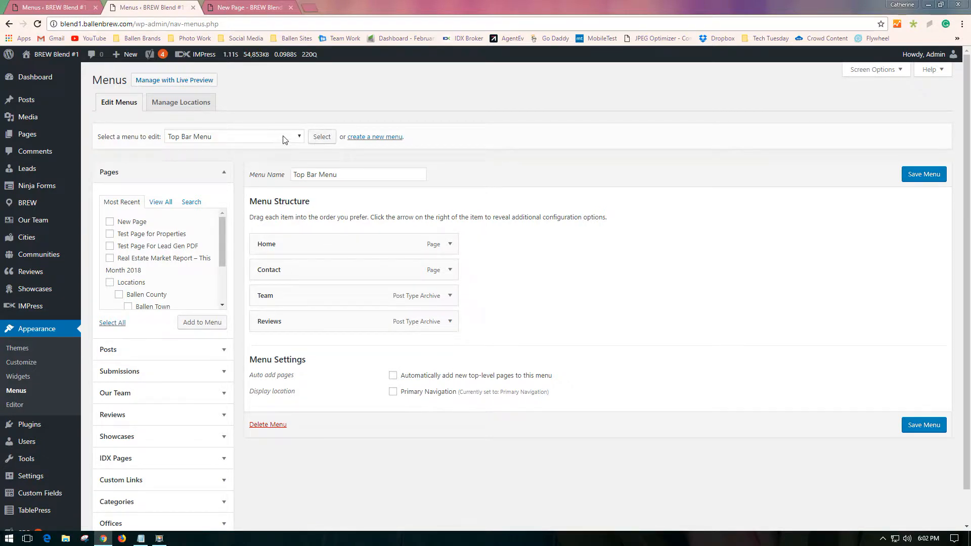
pyautogui.click(296, 141)
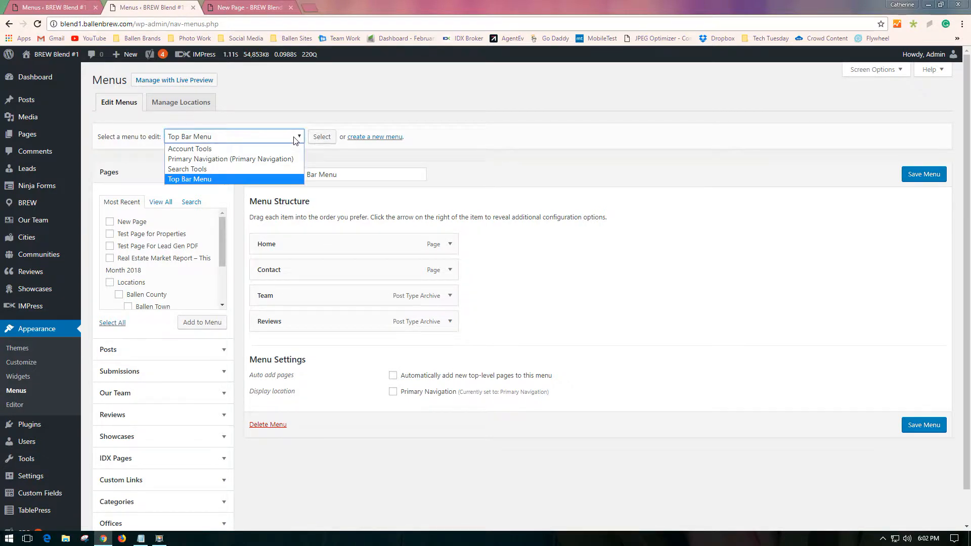
pyautogui.click(202, 180)
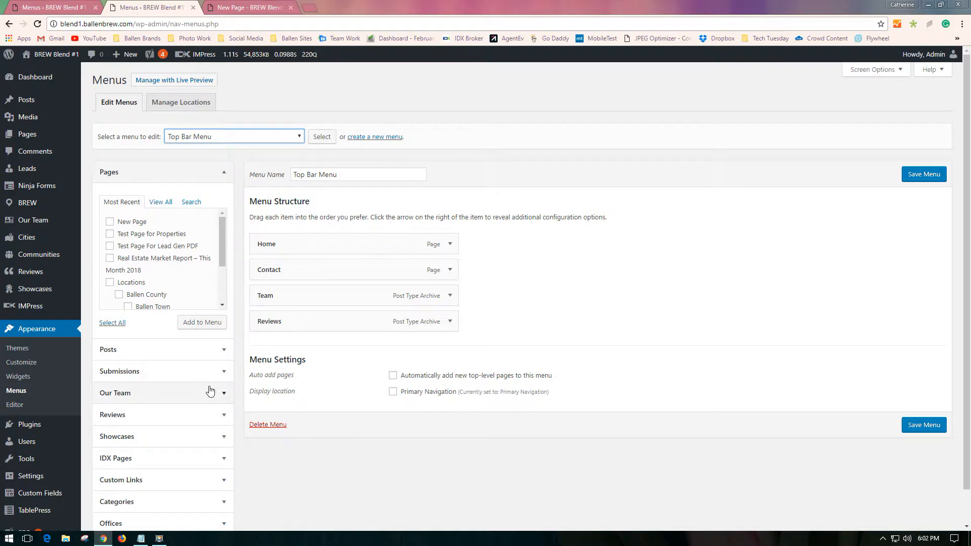
pyautogui.click(111, 224)
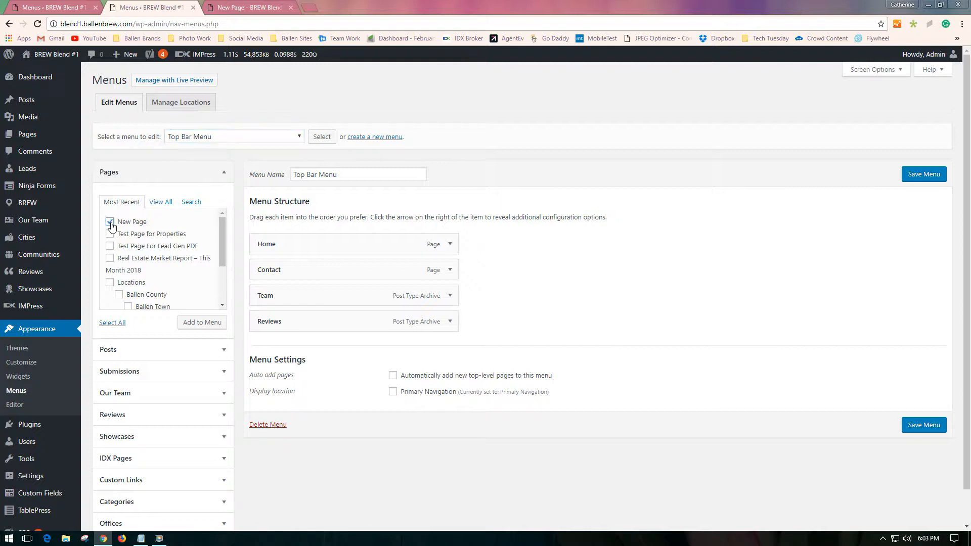
pyautogui.click(202, 322)
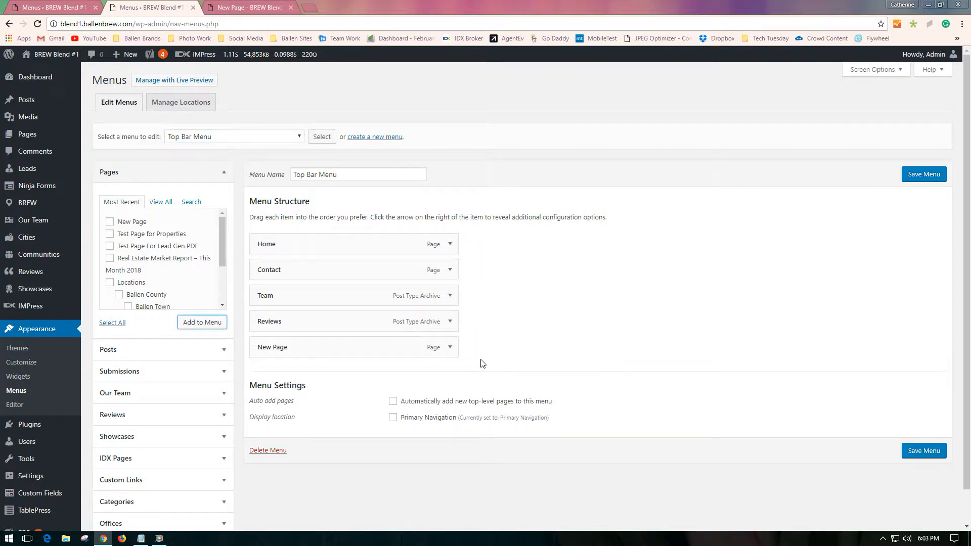
# - Set the New Page menu item's navigation label to New Page Here and its description to fa-flag, and save the menu
pyautogui.click(449, 347)
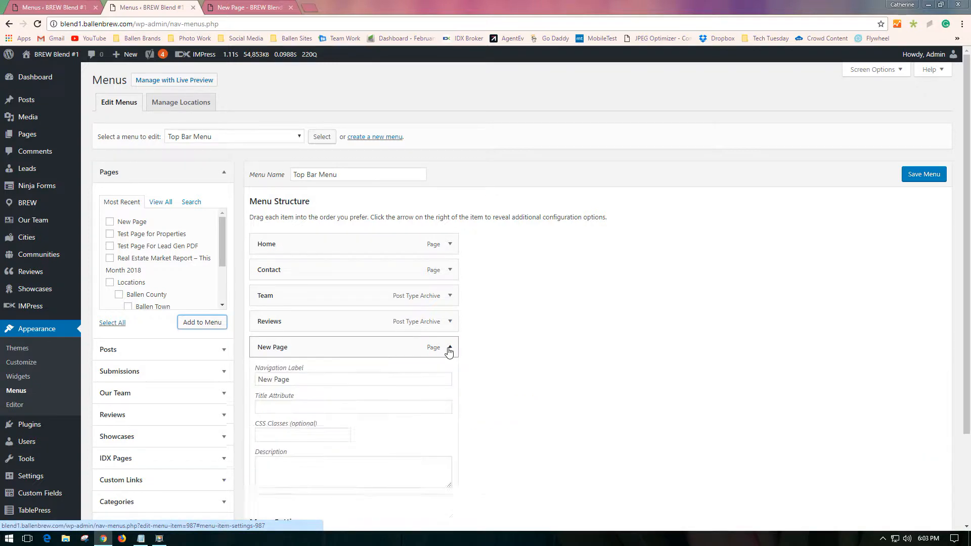
pyautogui.scroll(-3, 295, 270)
pyautogui.click(293, 229)
pyautogui.write('Here')
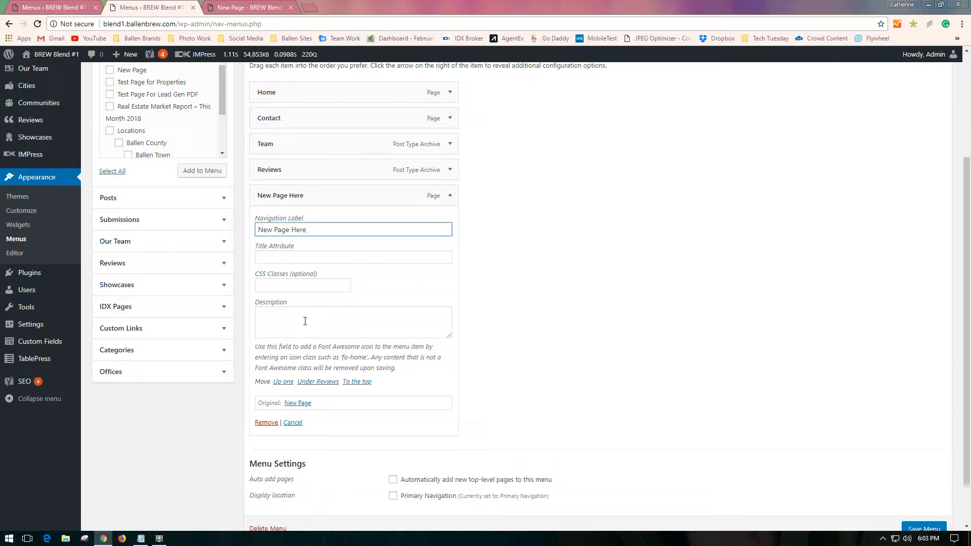
pyautogui.click(305, 322)
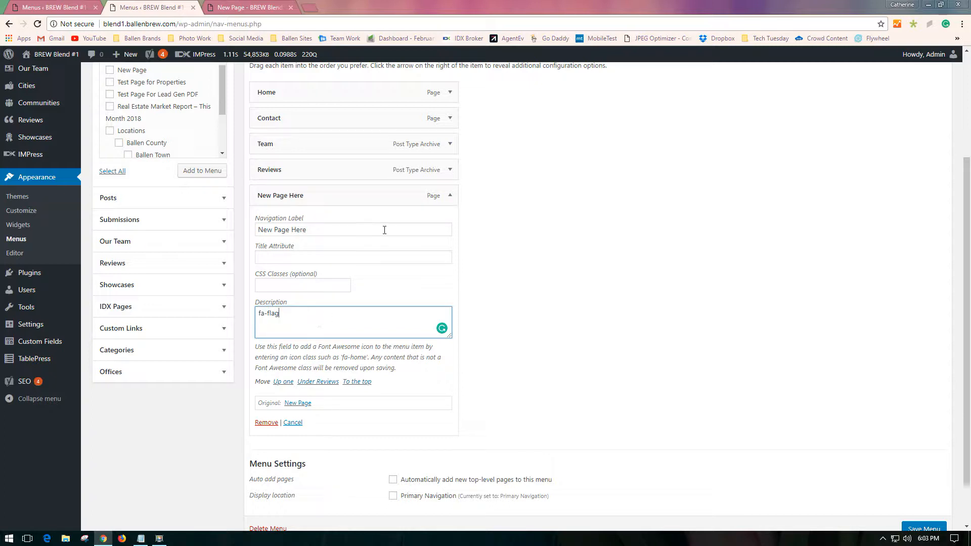
pyautogui.click(450, 195)
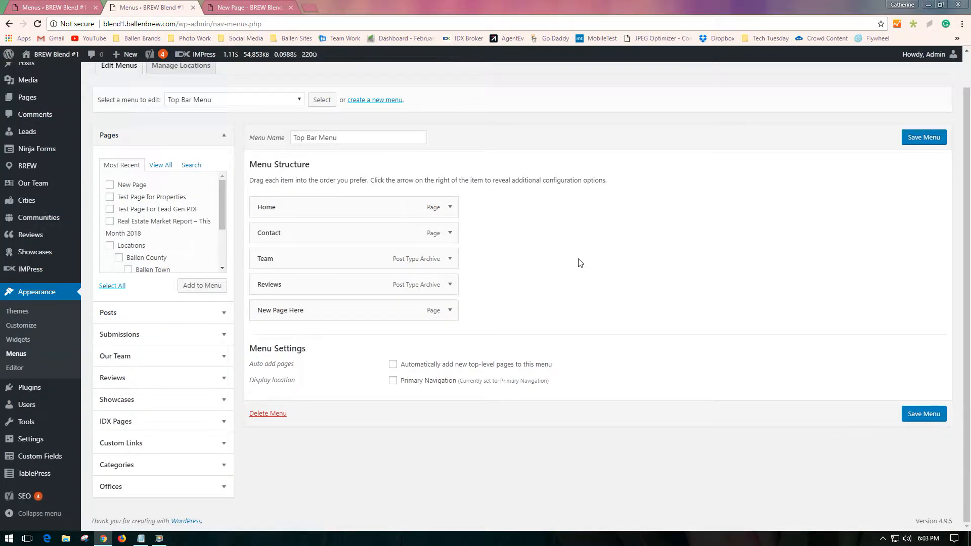
pyautogui.click(912, 140)
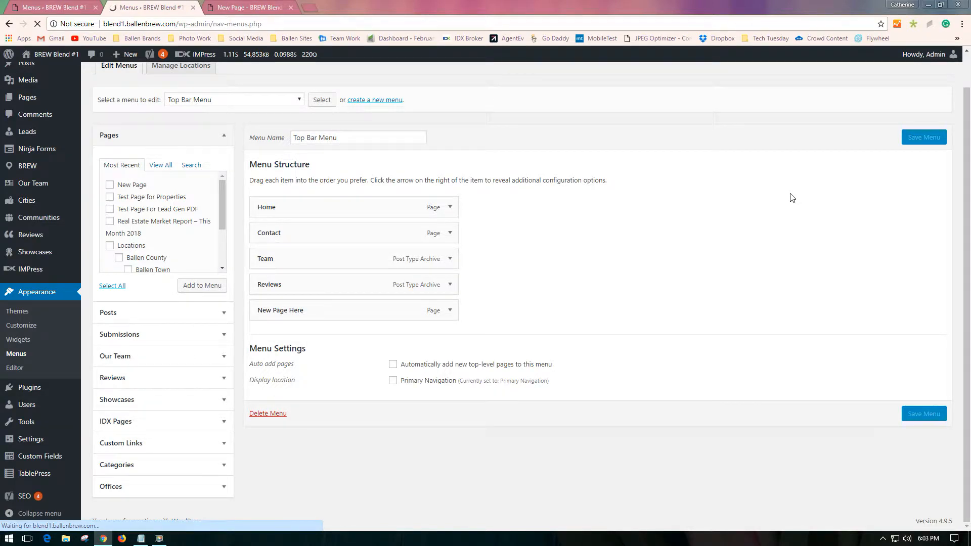
# - Open the site's home page in a new tab to check the top bar menu, and look at the New Page tab
pyautogui.moveTo(55, 59)
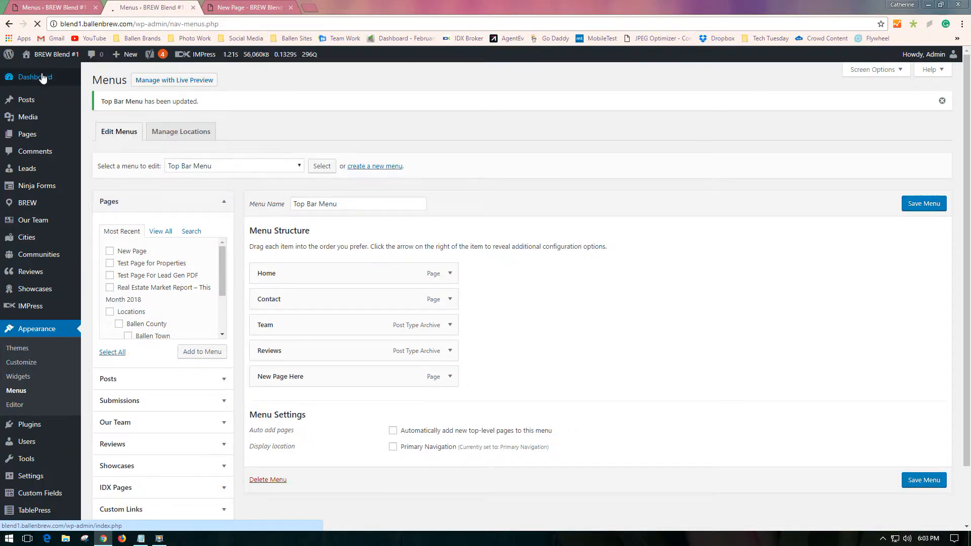
pyautogui.rightClick(42, 72)
pyautogui.click(76, 81)
pyautogui.click(344, 7)
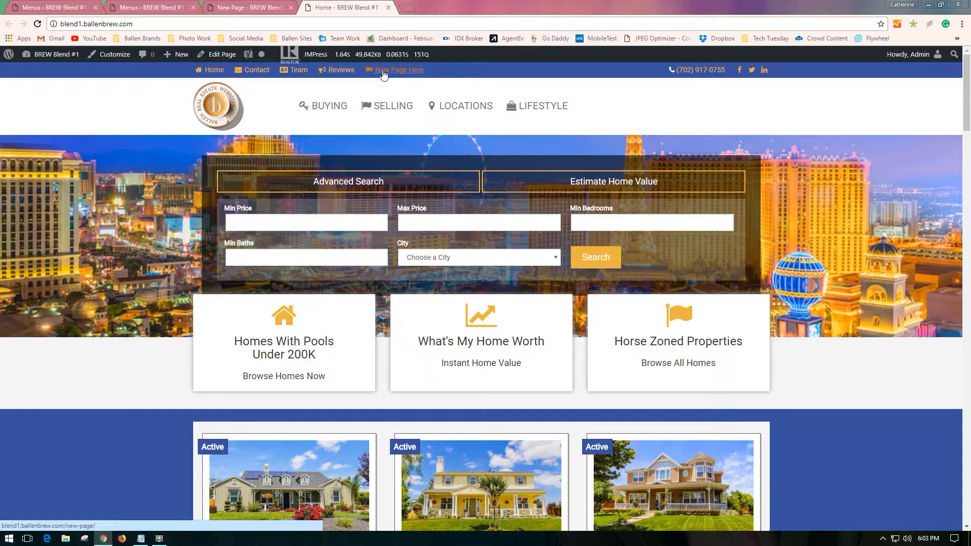
pyautogui.click(248, 7)
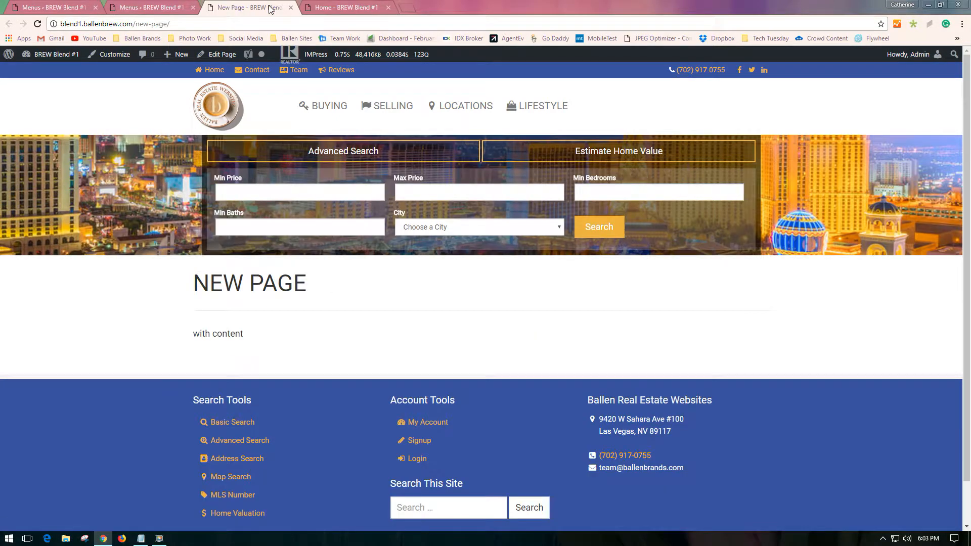
# - Back in the menu editor, examine which categories and posts can be added as menu items
pyautogui.click(168, 10)
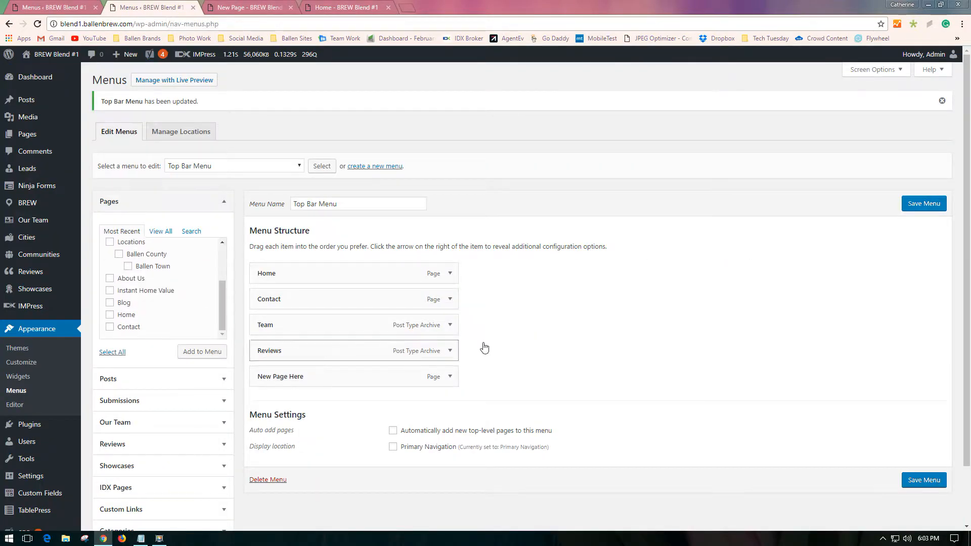
pyautogui.scroll(-2, 506, 354)
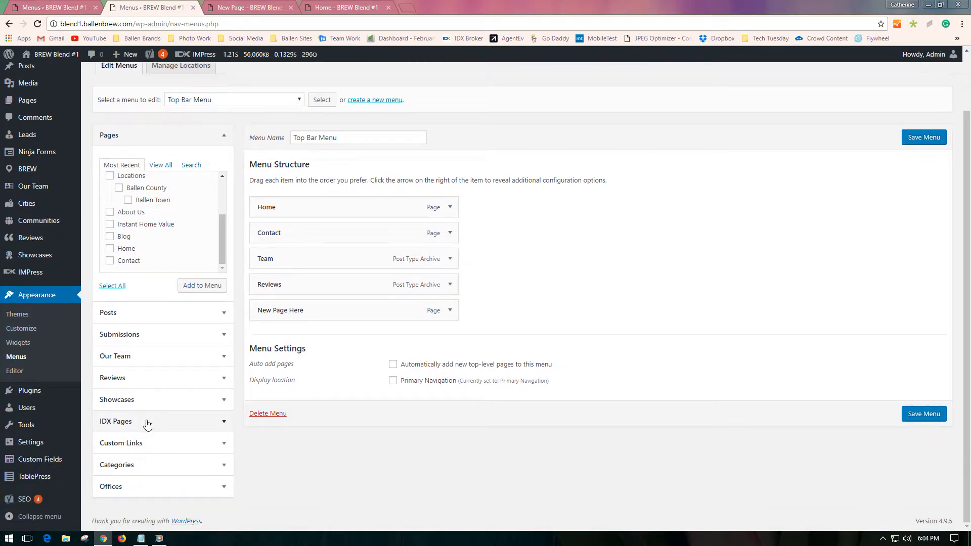
pyautogui.click(223, 465)
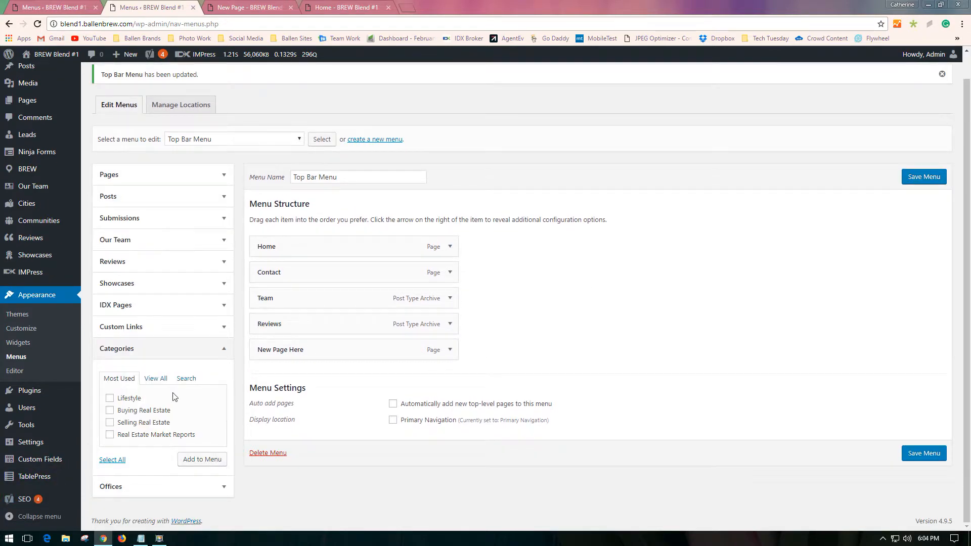
pyautogui.click(216, 350)
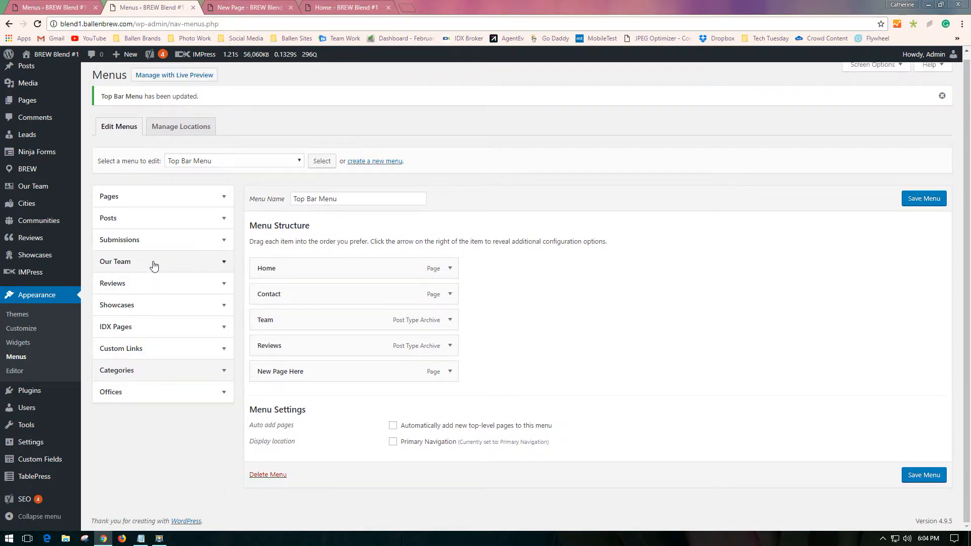
pyautogui.click(219, 220)
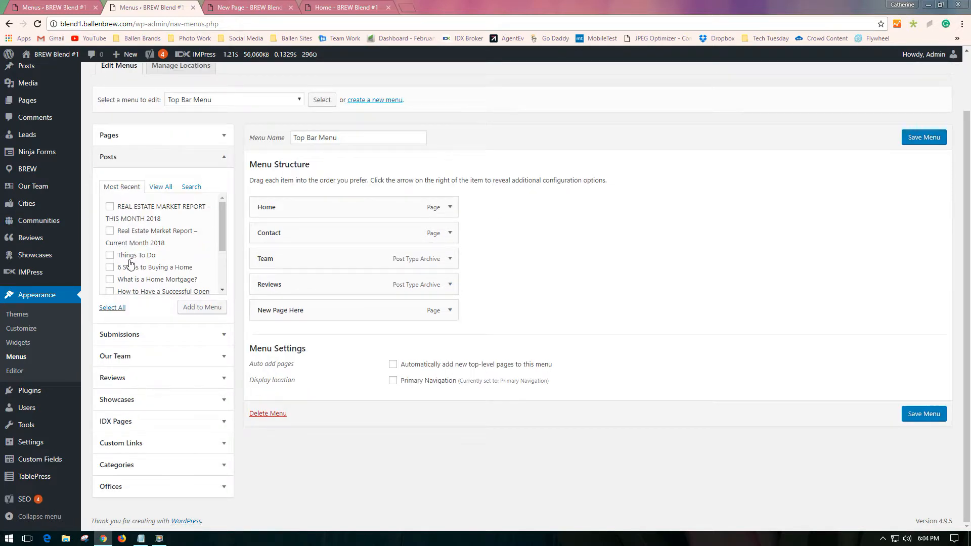
pyautogui.click(218, 157)
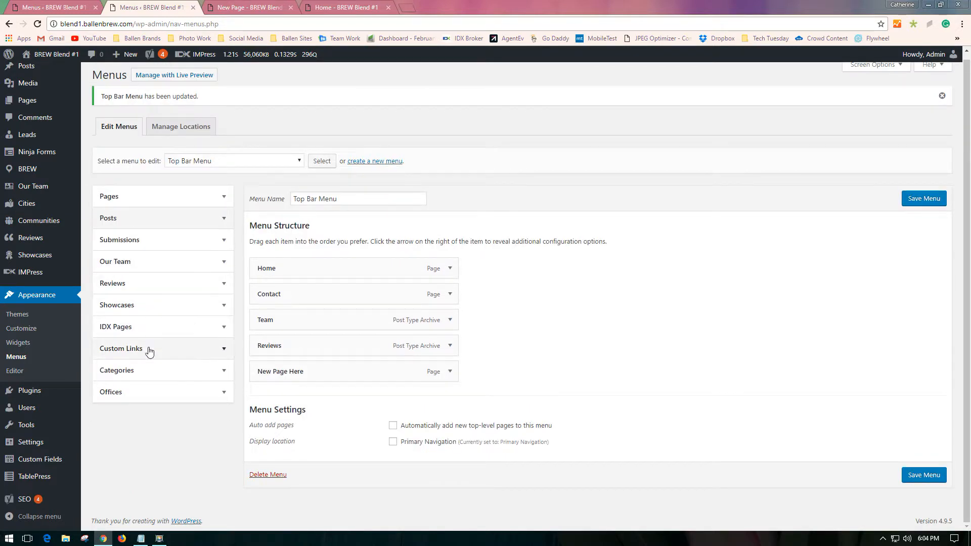
# - Expand the custom link form in the menu editor and copy New Page's address from its open tab
pyautogui.click(218, 352)
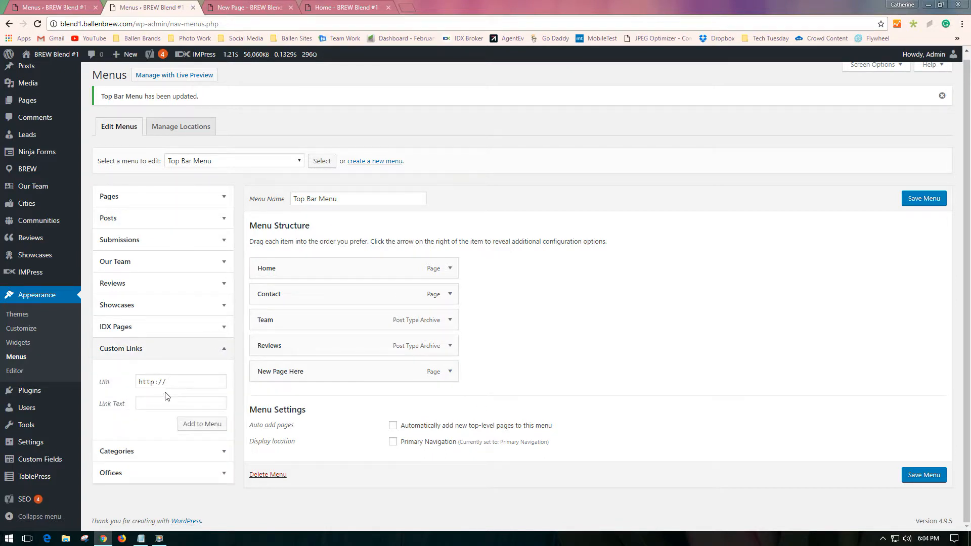
pyautogui.click(231, 11)
pyautogui.click(198, 25)
pyautogui.rightClick(163, 23)
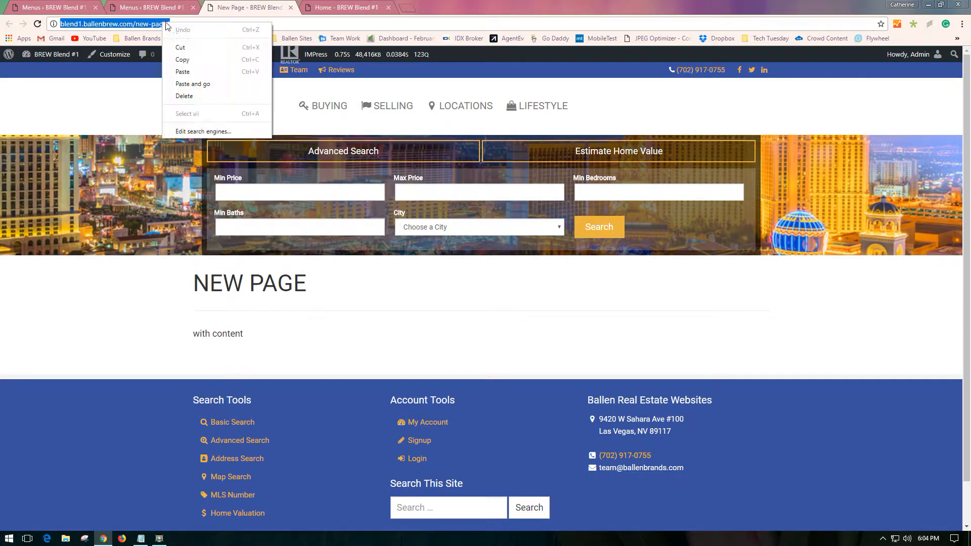
pyautogui.click(182, 59)
pyautogui.click(152, 7)
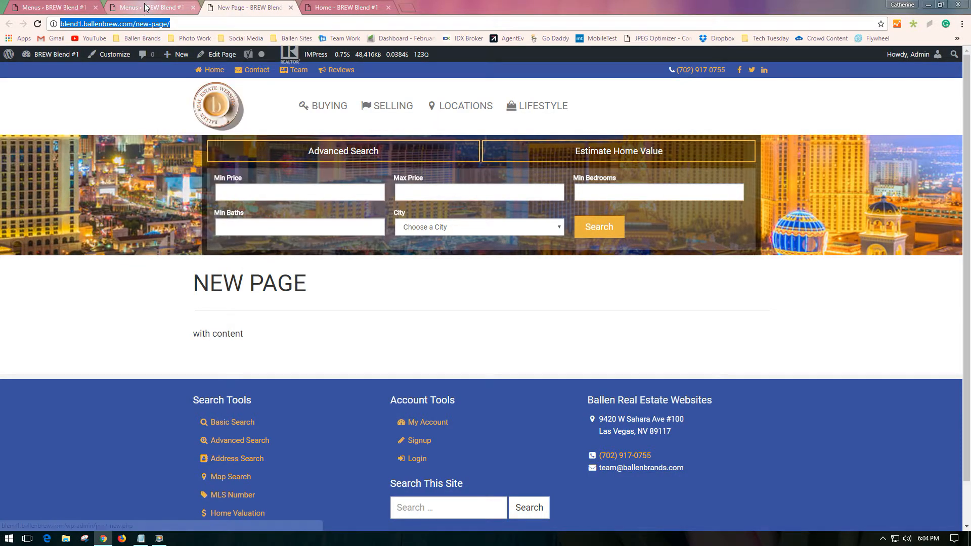
pyautogui.moveTo(177, 388); pyautogui.dragTo(134, 383)
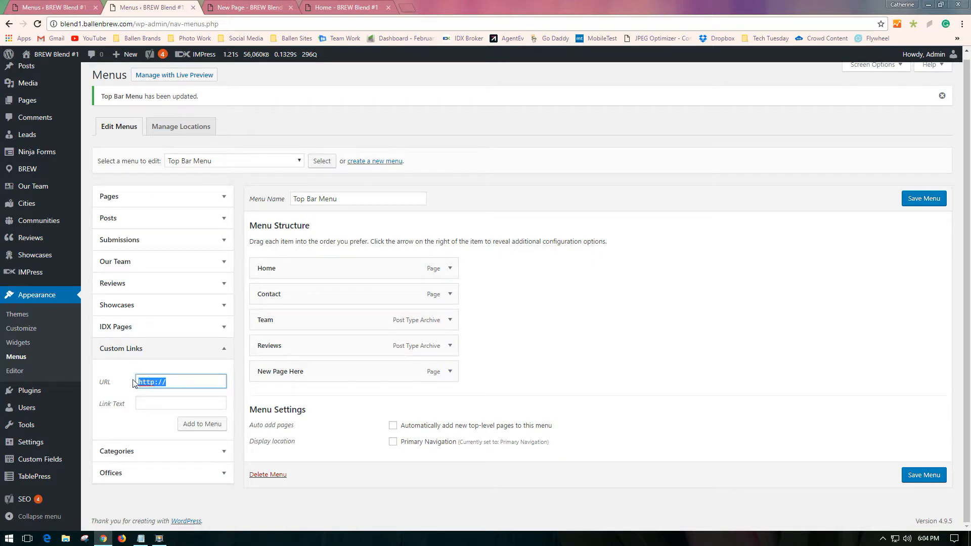
pyautogui.hotkey('ctrl', 'v')
pyautogui.click(164, 405)
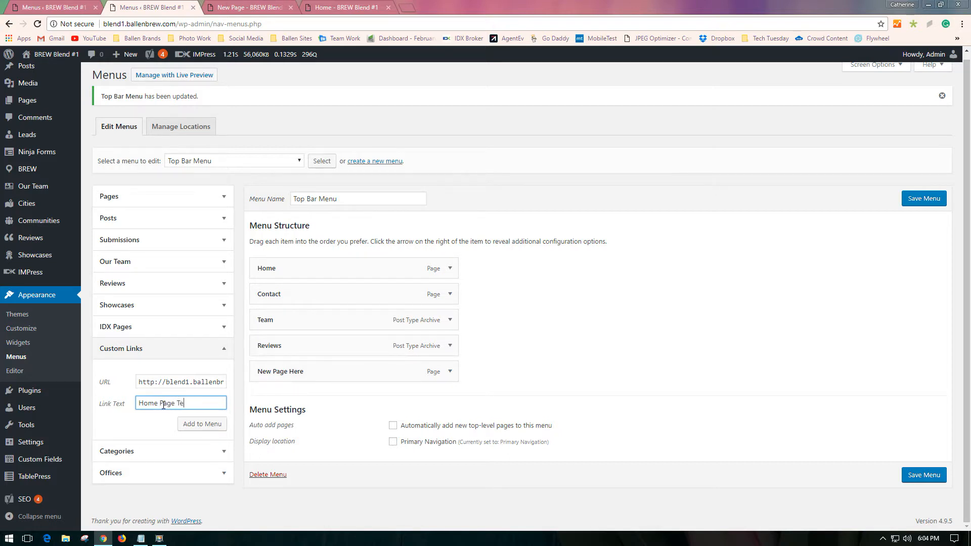
pyautogui.click(196, 425)
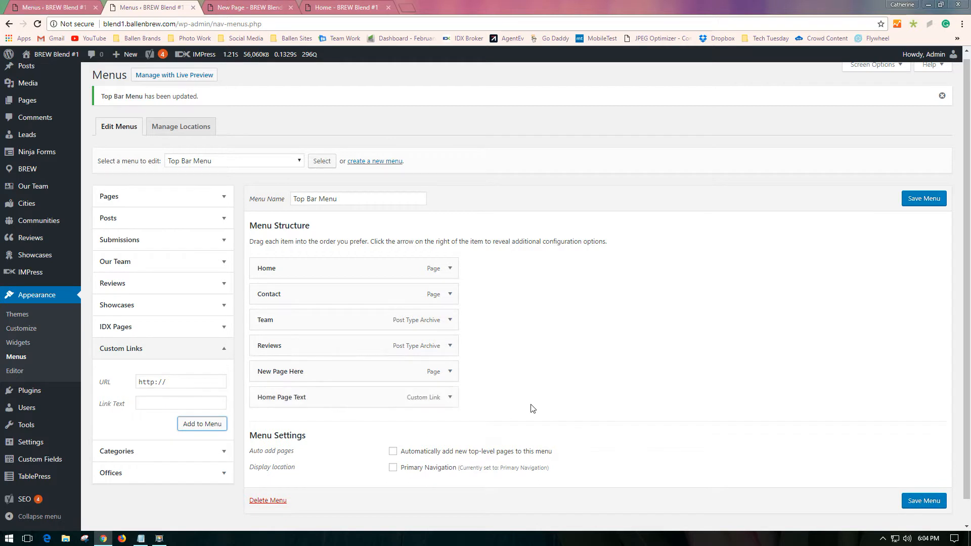
# - Set the Home Page Text menu item's description to fa-flag and save the menu
pyautogui.click(450, 399)
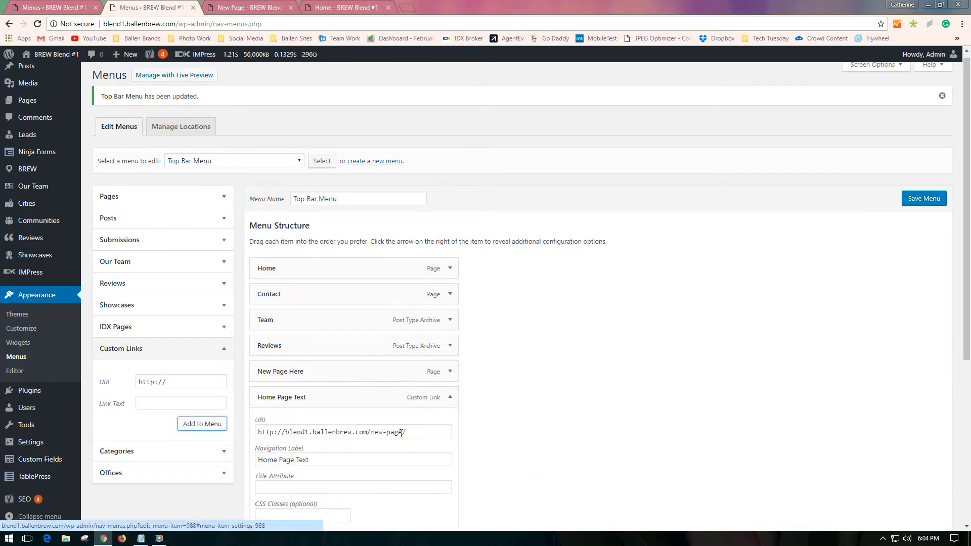
pyautogui.scroll(-2, 486, 432)
pyautogui.click(301, 445)
pyautogui.write('fa-flag')
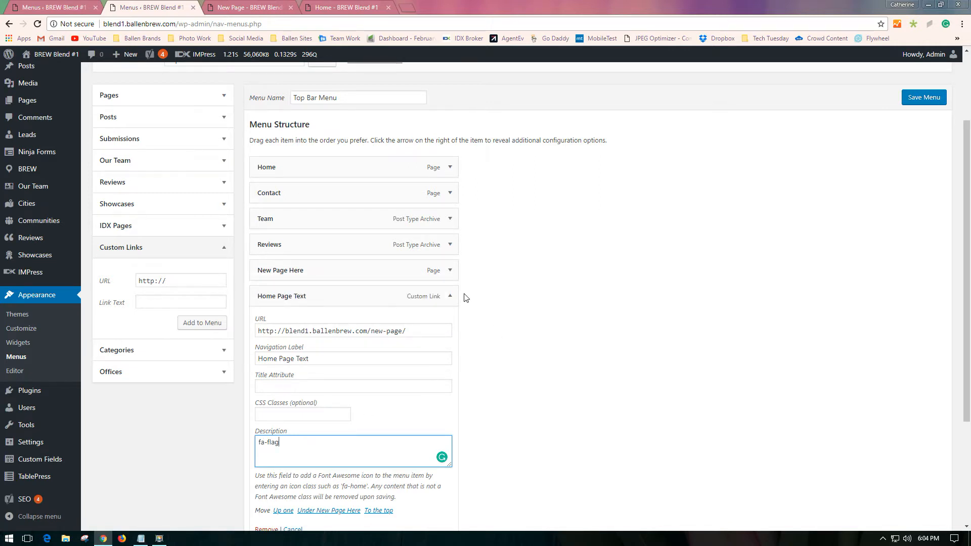
pyautogui.click(451, 297)
pyautogui.click(928, 154)
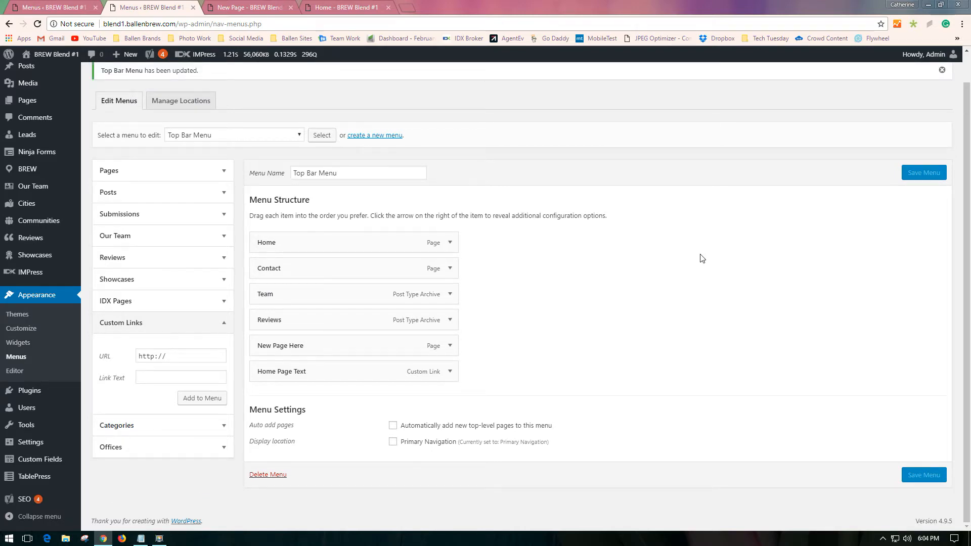
# - Reload the site's home page to check the top bar menu for the custom link, comparing it with the New Page tab
pyautogui.click(335, 8)
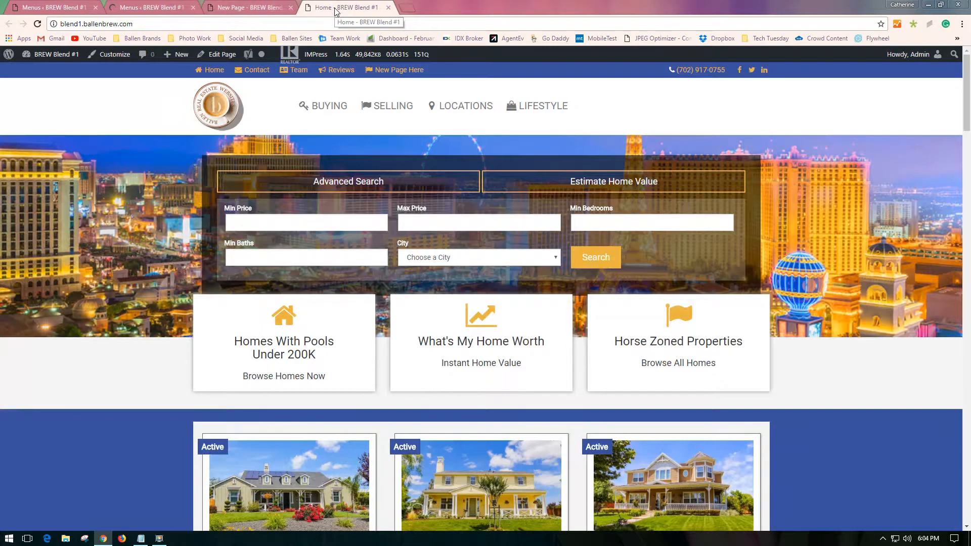
pyautogui.rightClick(335, 8)
pyautogui.click(355, 32)
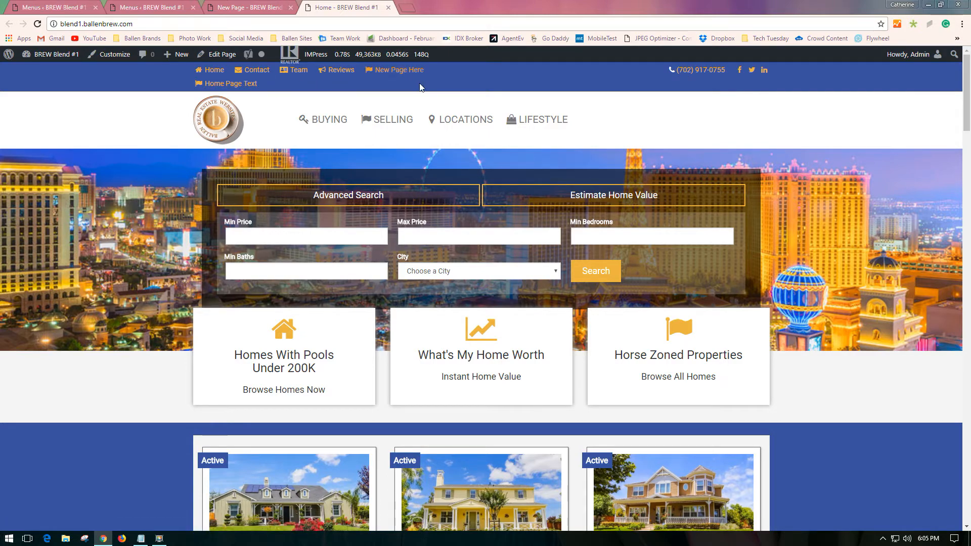
pyautogui.click(264, 8)
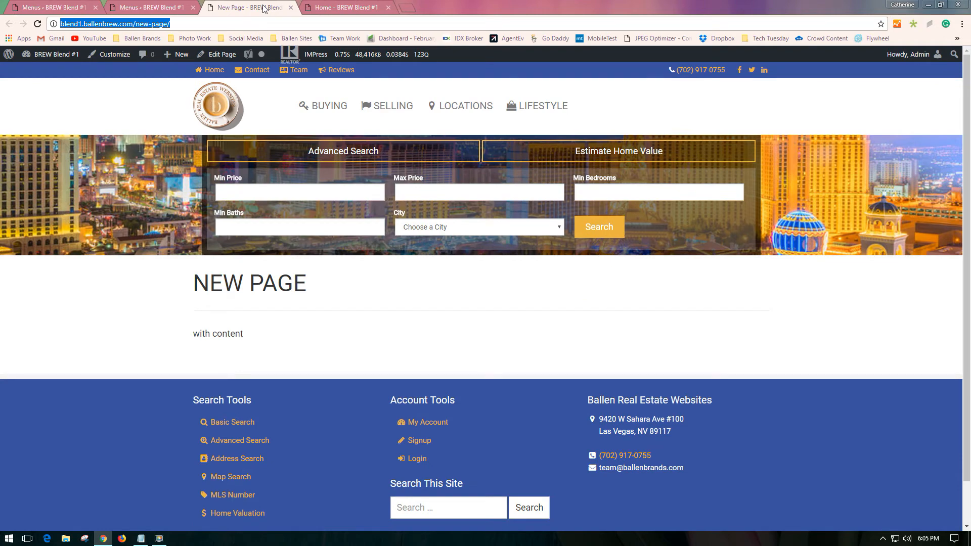
pyautogui.click(352, 8)
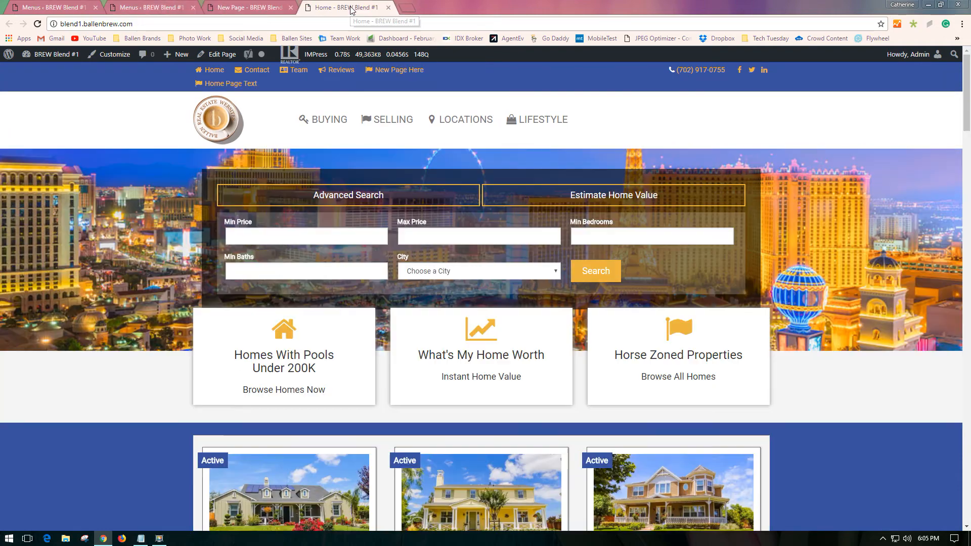